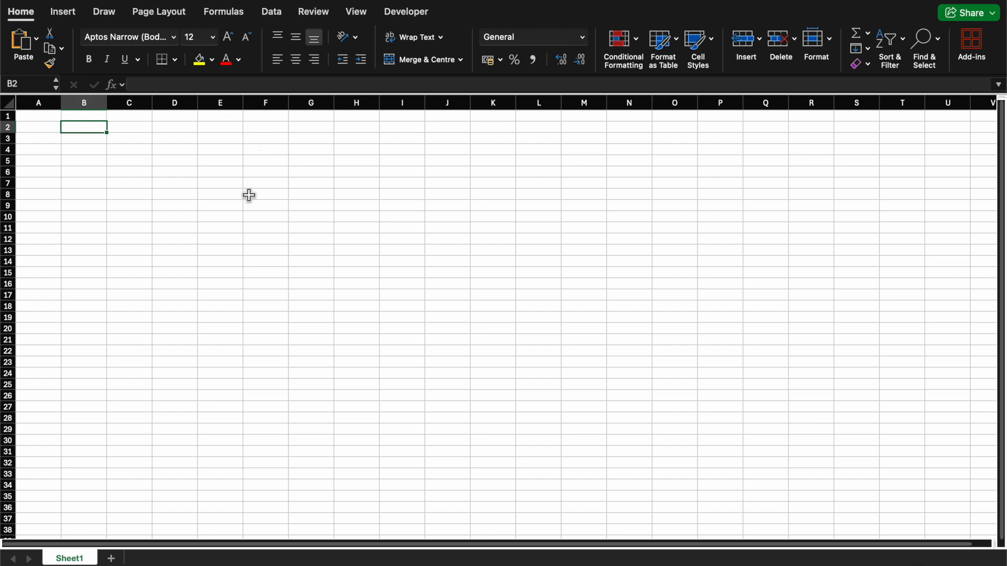
Add a second worksheet to the workbook and switch between Sheet1 and Sheet2, finishing on Sheet2.
{"action": "key", "text": "ctrl+Home"}
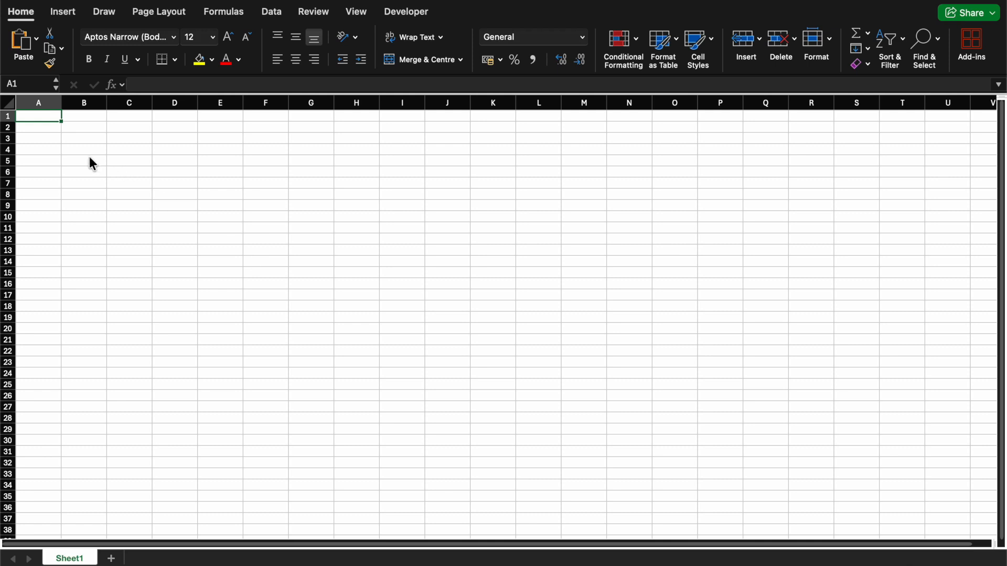
{"action": "left_click", "coordinate": [85, 126]}
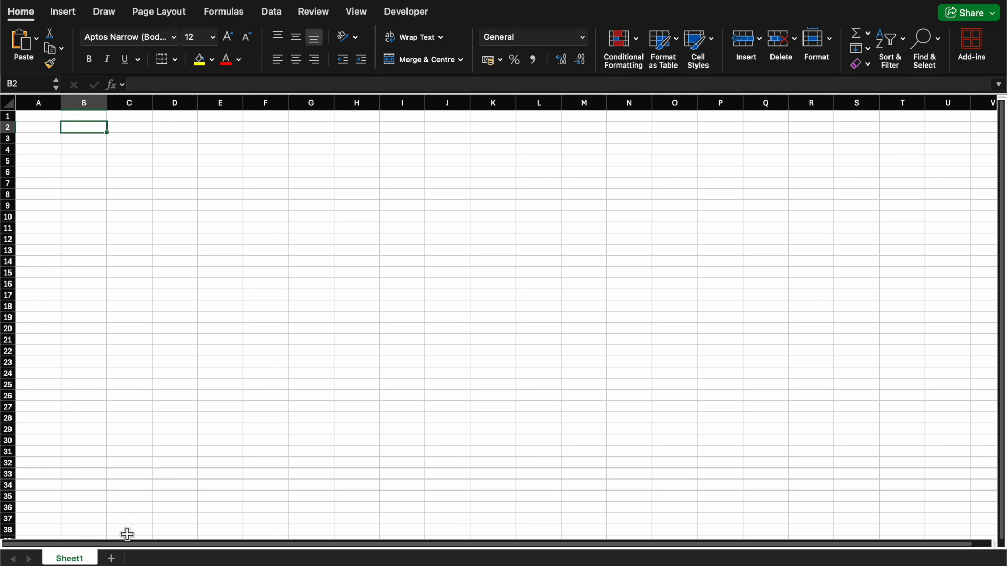
{"action": "left_click", "coordinate": [111, 559]}
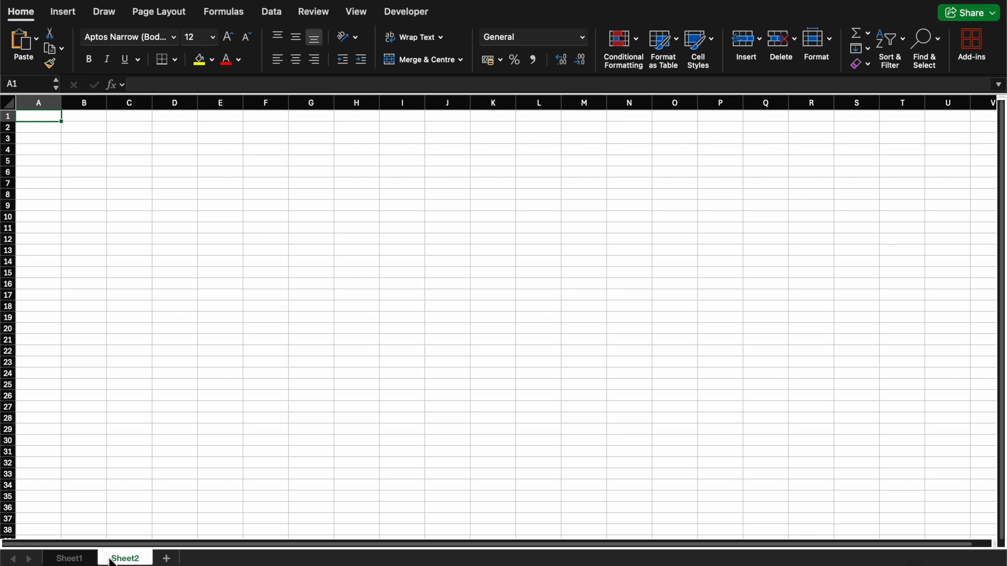
{"action": "left_click", "coordinate": [69, 559]}
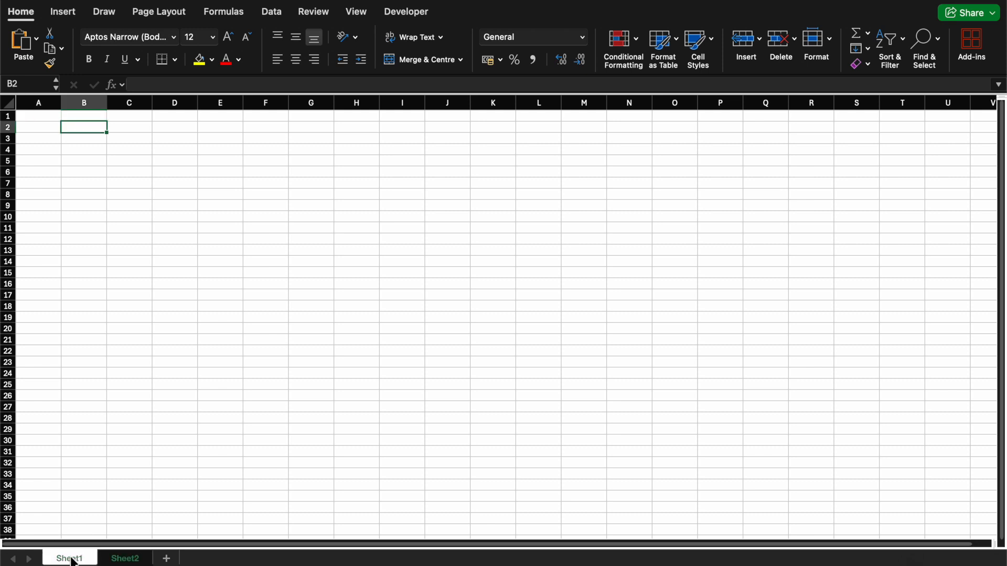
{"action": "left_click", "coordinate": [121, 562]}
{"action": "left_click", "coordinate": [75, 560]}
{"action": "left_click", "coordinate": [118, 560]}
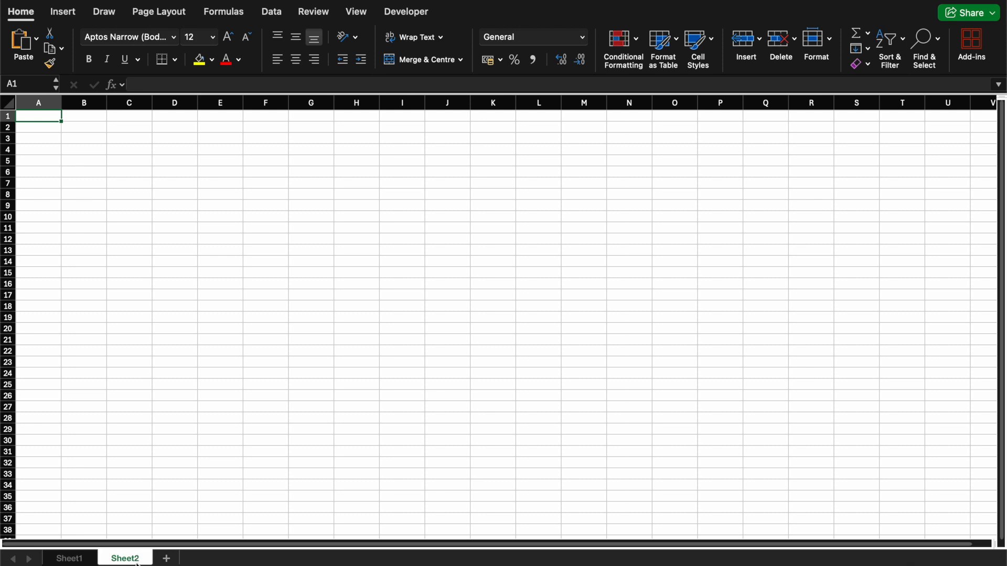
{"action": "left_click", "coordinate": [70, 561]}
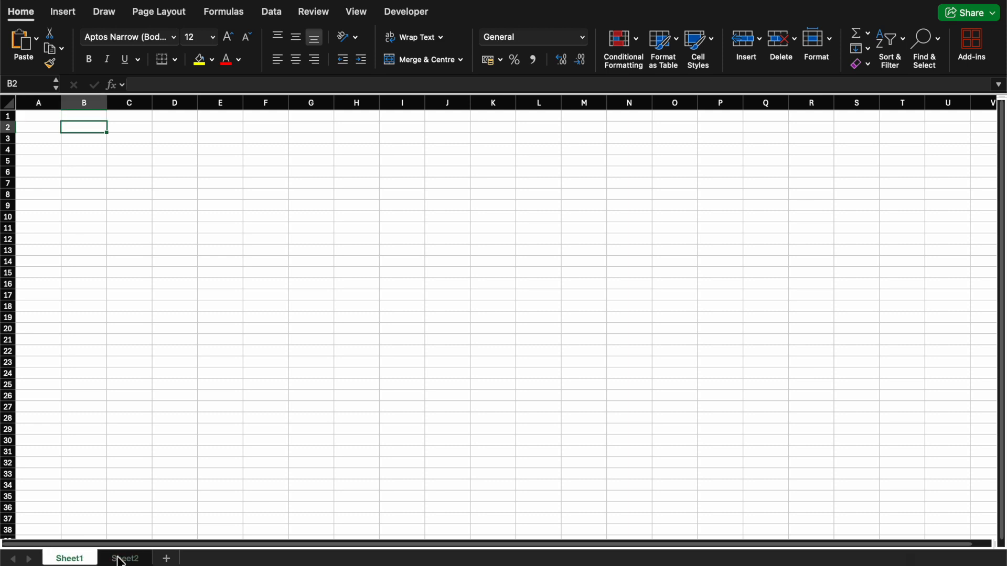
{"action": "left_click", "coordinate": [117, 559]}
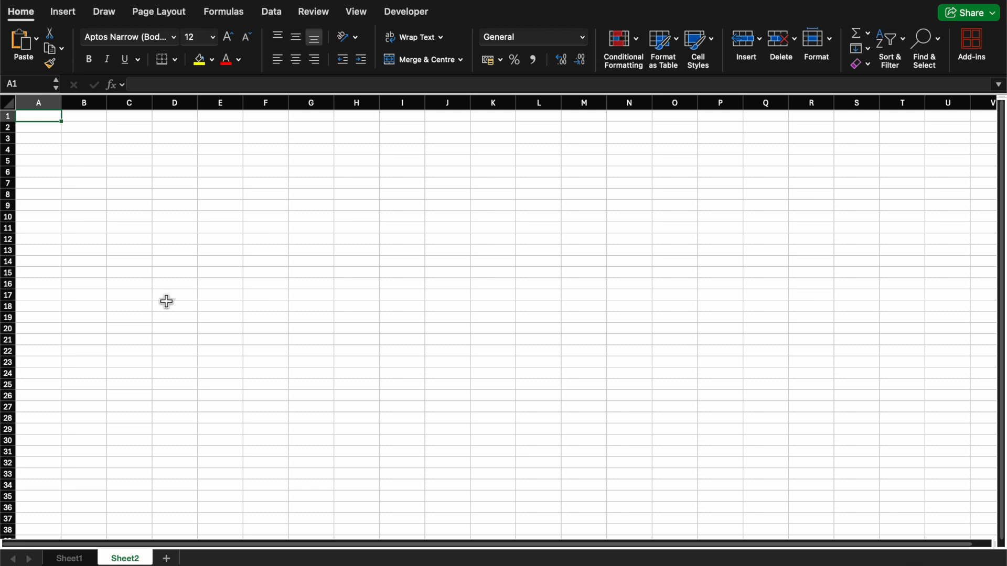
Enter a person's first name in A1 and the texts Good, Bad and Gender in cells A2 to A4.
{"action": "left_click", "coordinate": [221, 284]}
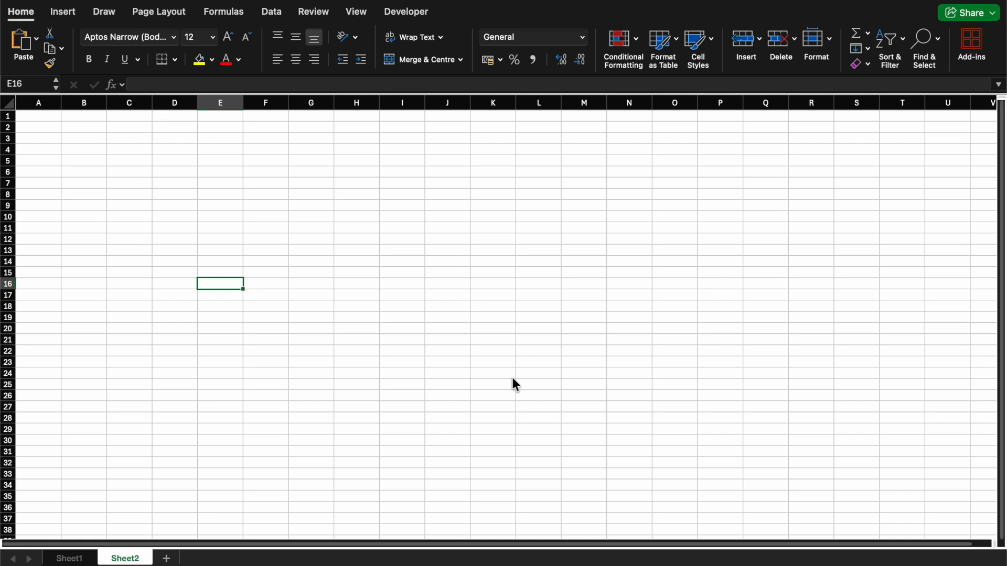
{"action": "left_click", "coordinate": [39, 115]}
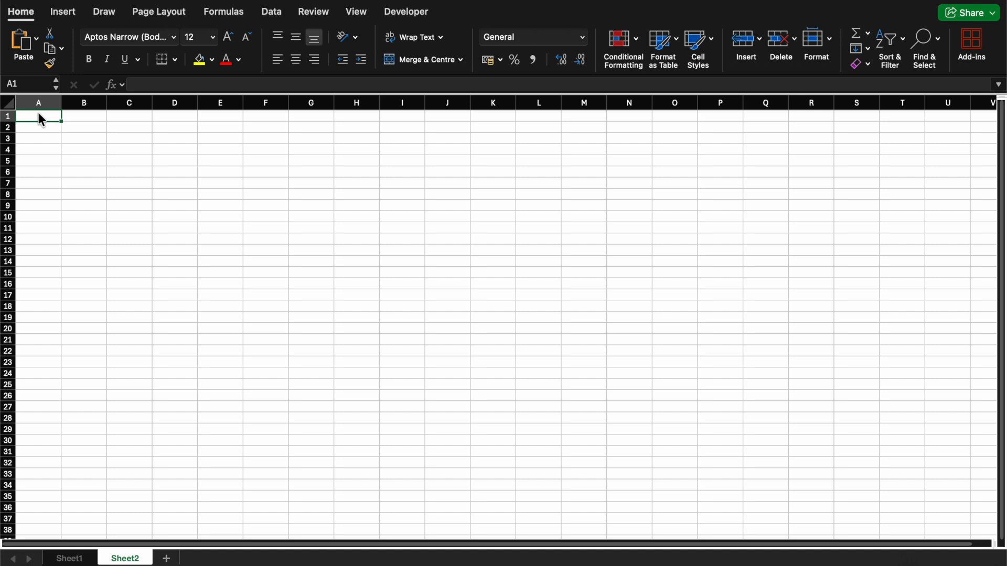
{"action": "type", "text": "Tola"}
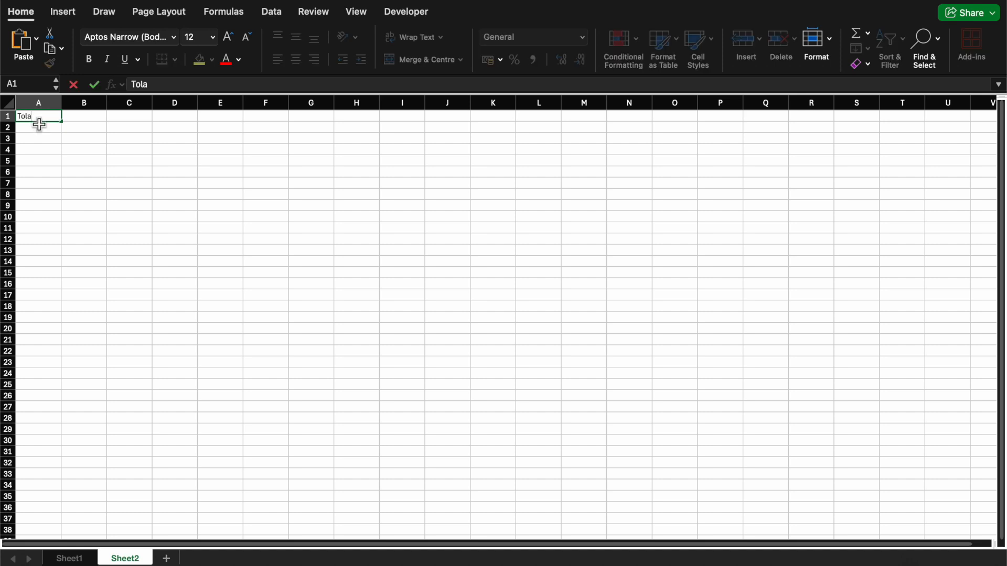
{"action": "left_click", "coordinate": [39, 128]}
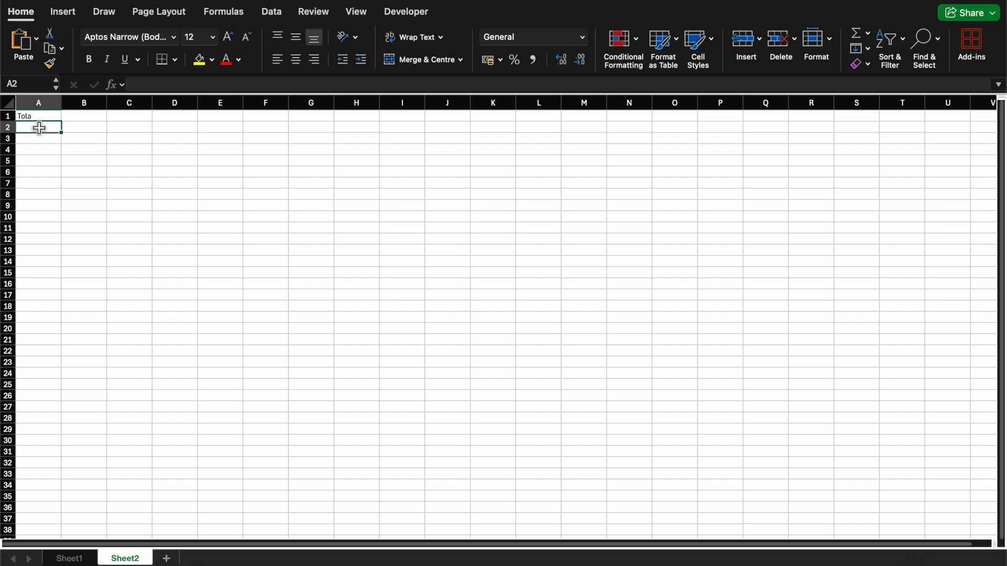
{"action": "type", "text": "Good"}
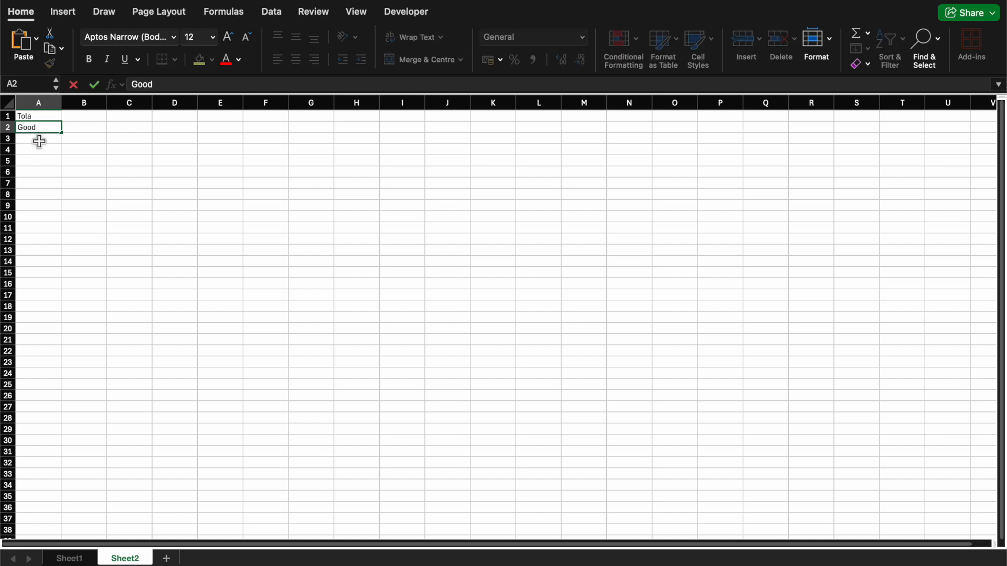
{"action": "left_click", "coordinate": [39, 140]}
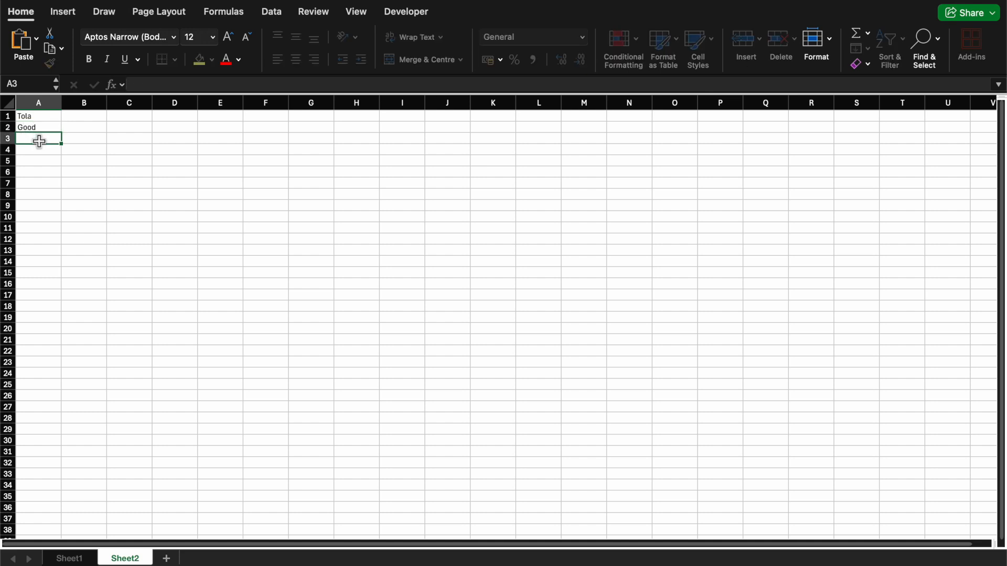
{"action": "type", "text": "Bad"}
{"action": "left_click", "coordinate": [40, 158]}
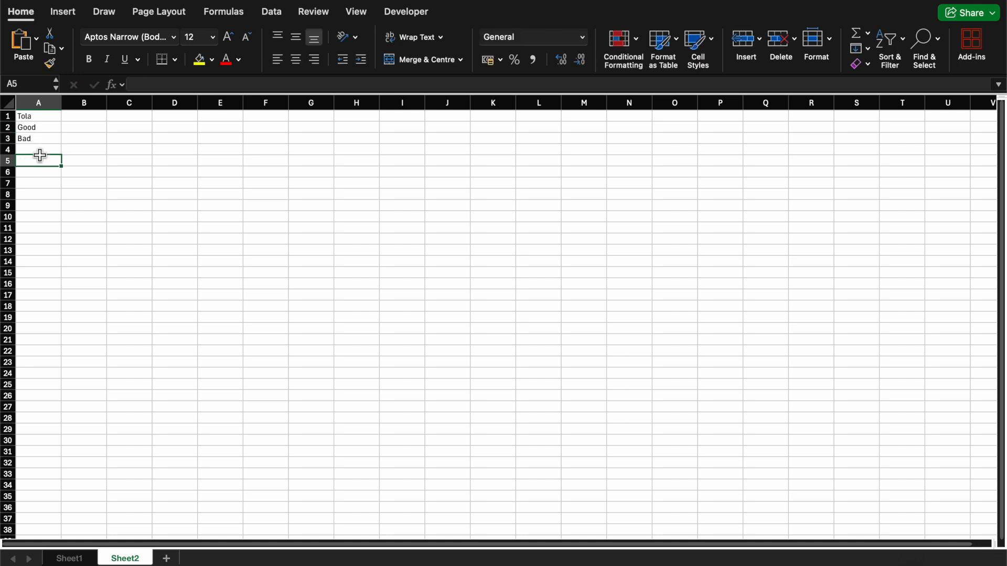
{"action": "left_click", "coordinate": [37, 150]}
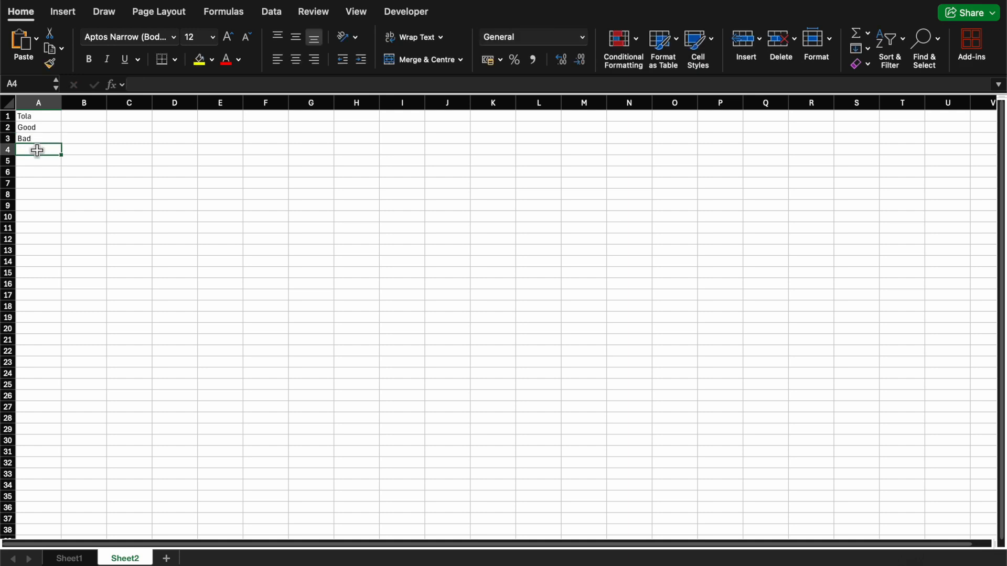
{"action": "type", "text": "Gender"}
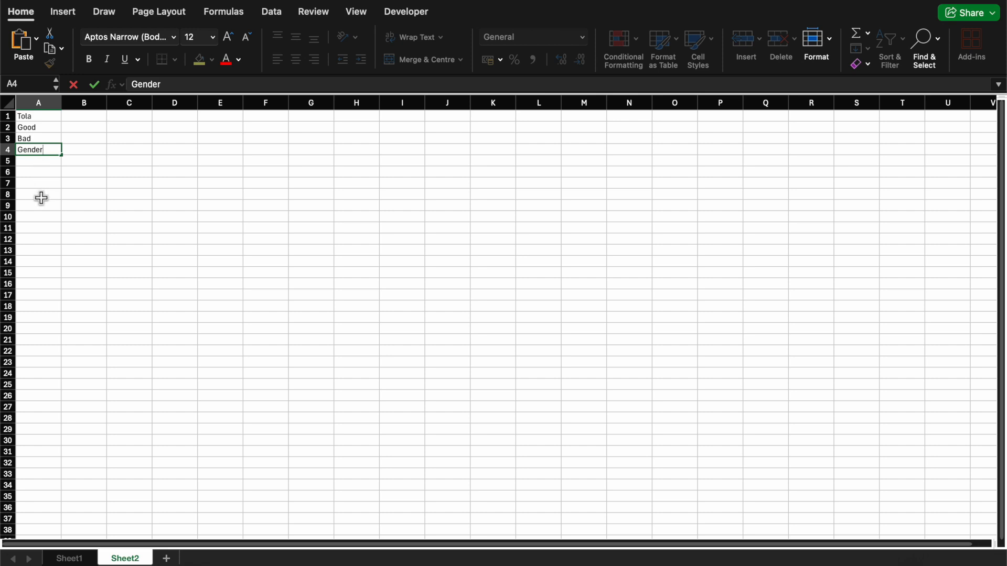
Enter the numbers 12, 10 and 1 in cells A6, A7 and A8.
{"action": "left_click", "coordinate": [41, 171]}
{"action": "type", "text": "12"}
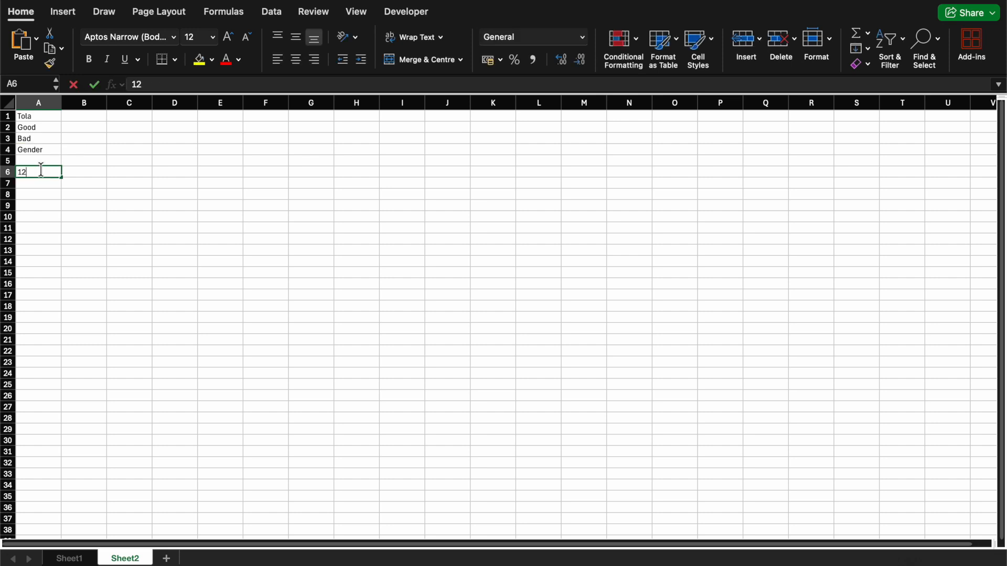
{"action": "left_click", "coordinate": [41, 184]}
{"action": "type", "text": "10"}
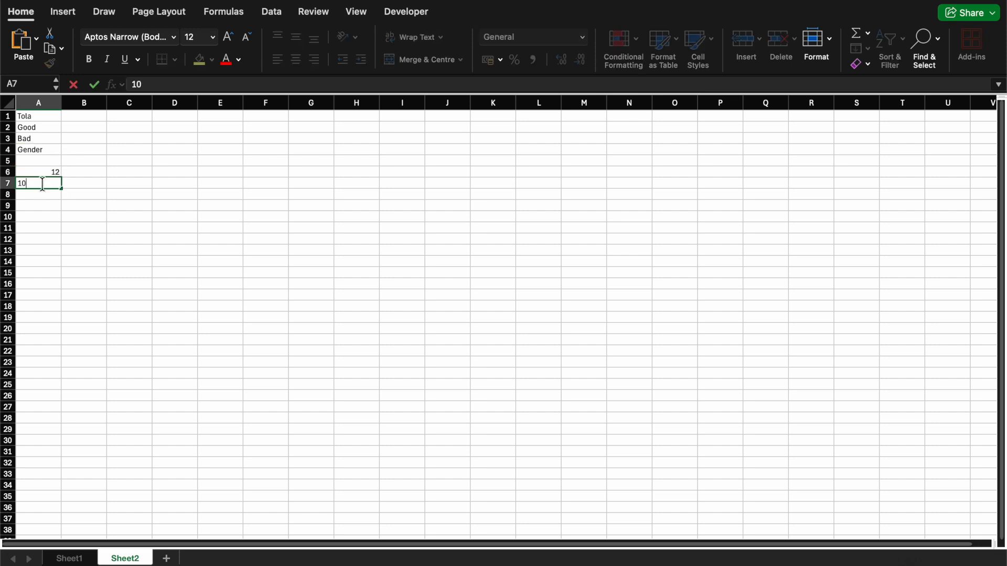
{"action": "left_click", "coordinate": [43, 195]}
{"action": "type", "text": "1"}
Try entering 1000 in cell A9 and clear that cell's contents.
{"action": "left_click", "coordinate": [48, 207]}
{"action": "type", "text": "1000"}
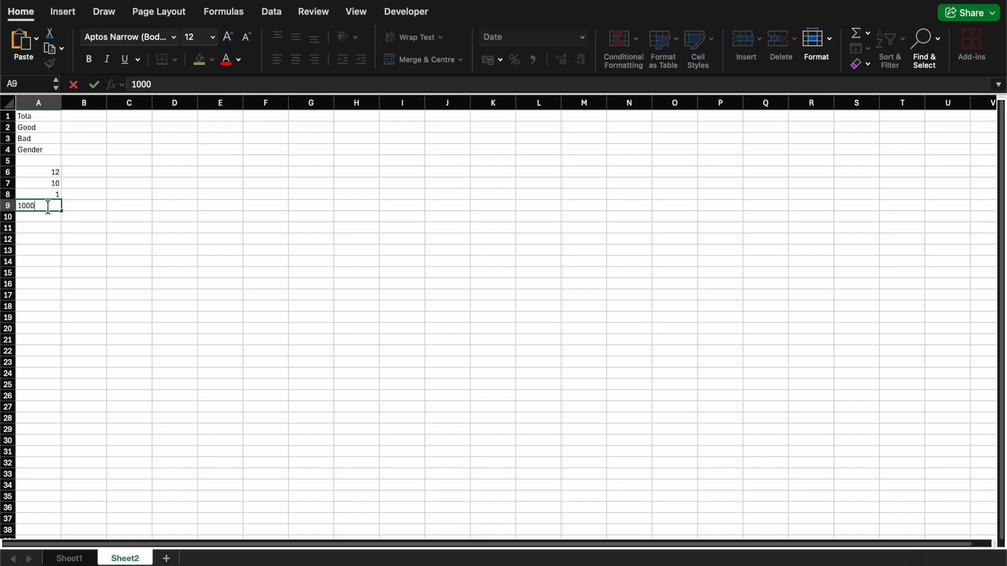
{"action": "left_click", "coordinate": [48, 227]}
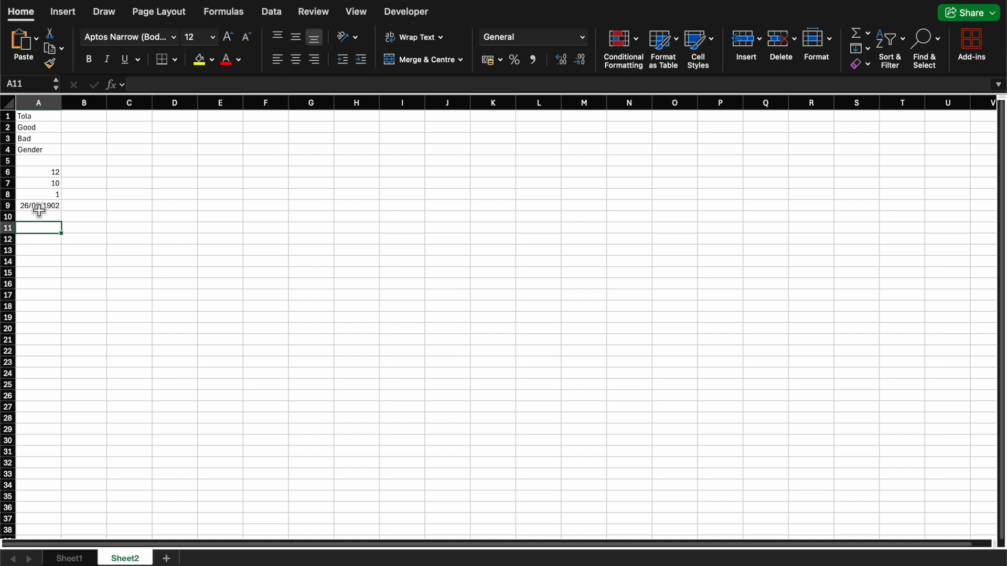
{"action": "left_click", "coordinate": [40, 211]}
{"action": "left_click", "coordinate": [39, 205]}
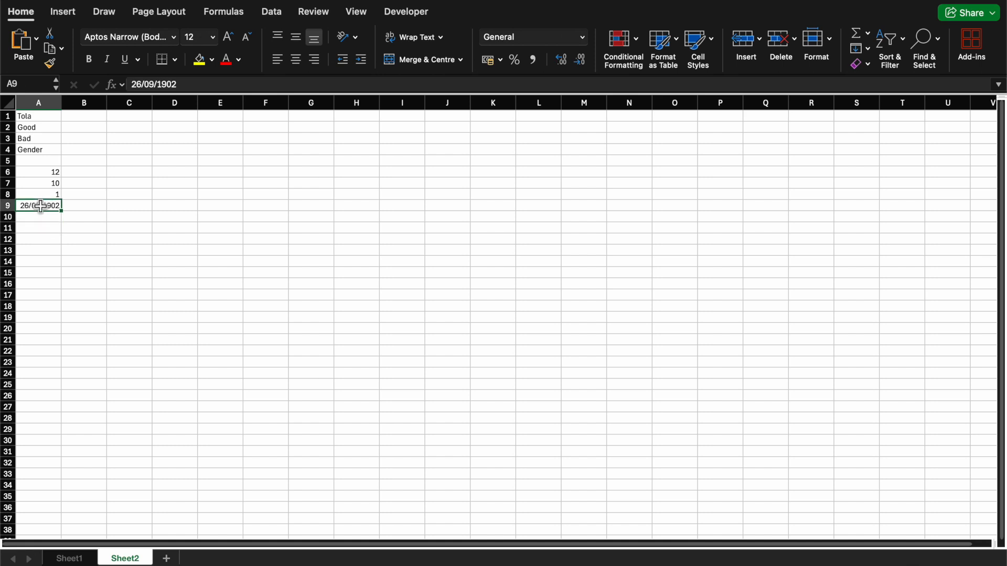
{"action": "key", "text": "Delete"}
Enter the date 2026-05-04 in cell A10.
{"action": "left_click", "coordinate": [40, 218]}
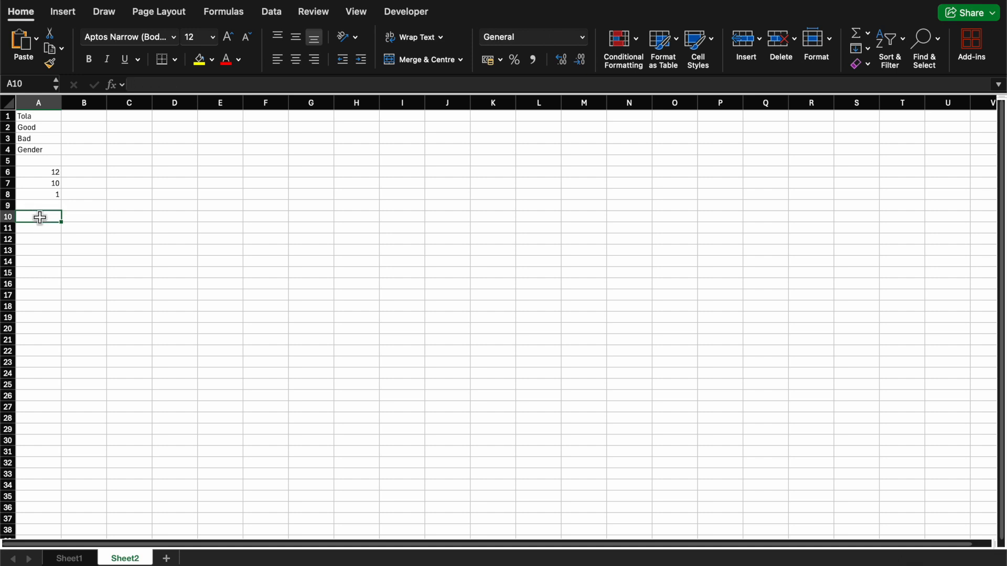
{"action": "type", "text": "2026"}
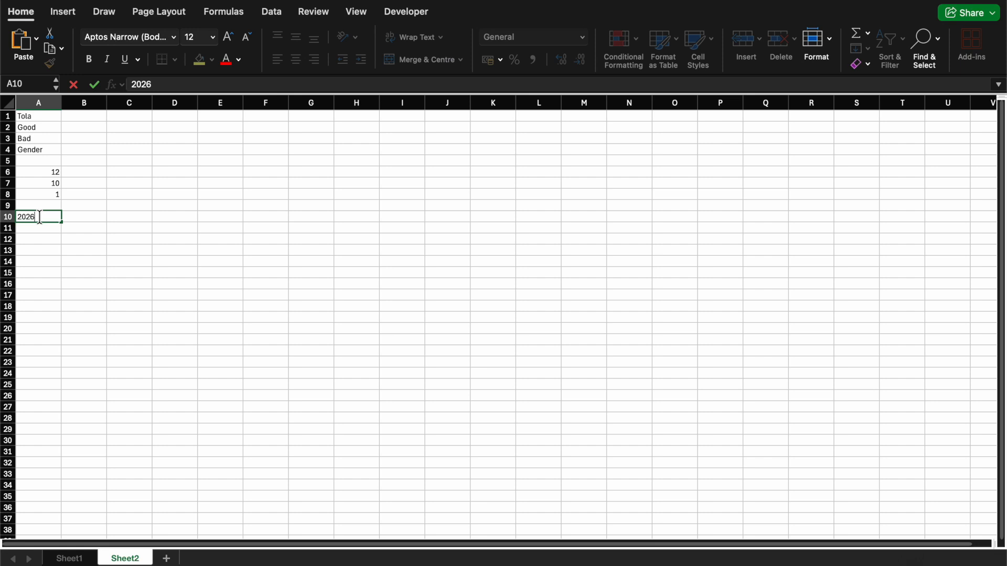
{"action": "type", "text": "-05-04"}
{"action": "left_click", "coordinate": [40, 234]}
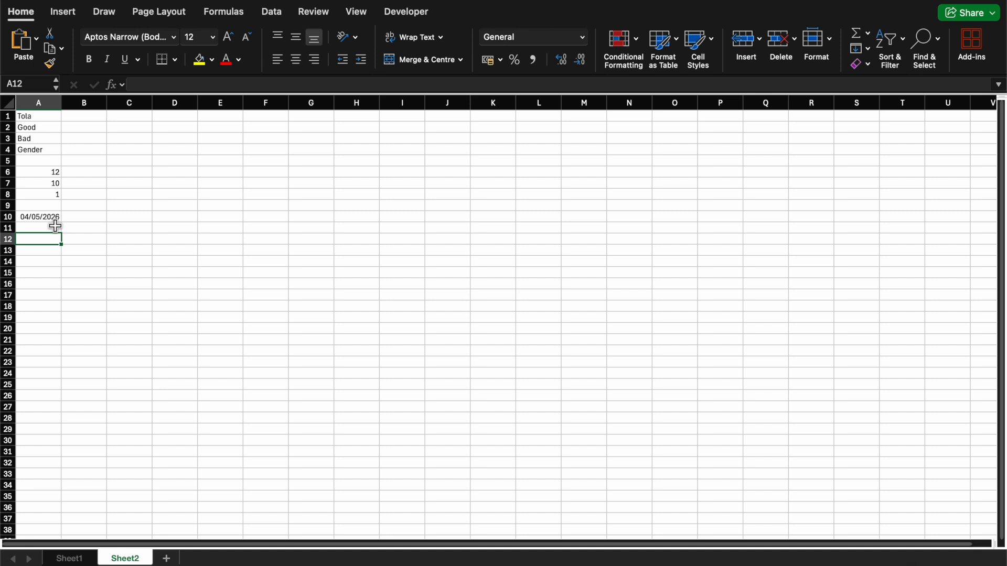
Enter the formula =2+2 in cell A13 and reselect that cell to inspect its formula.
{"action": "left_click", "coordinate": [46, 252]}
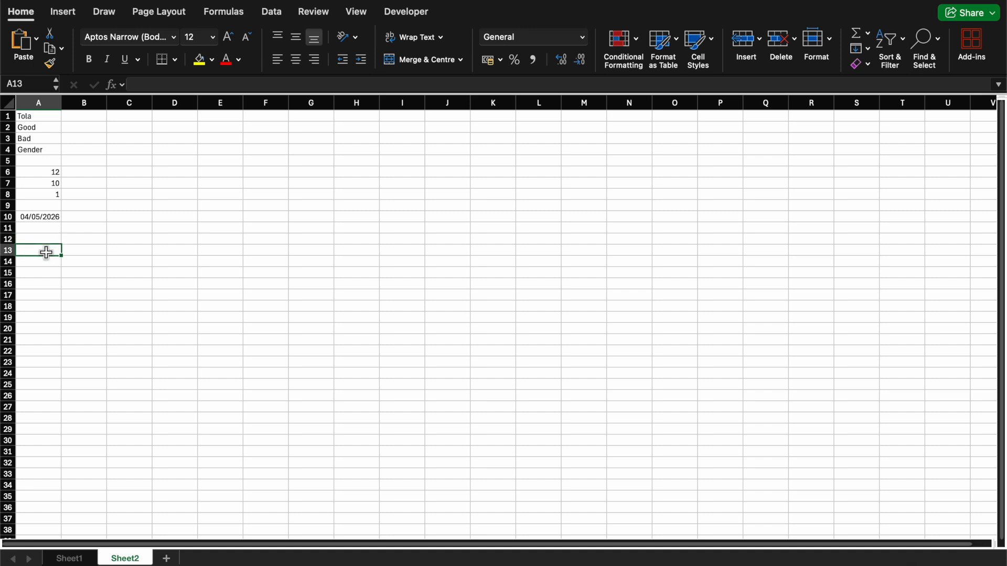
{"action": "type", "text": "="}
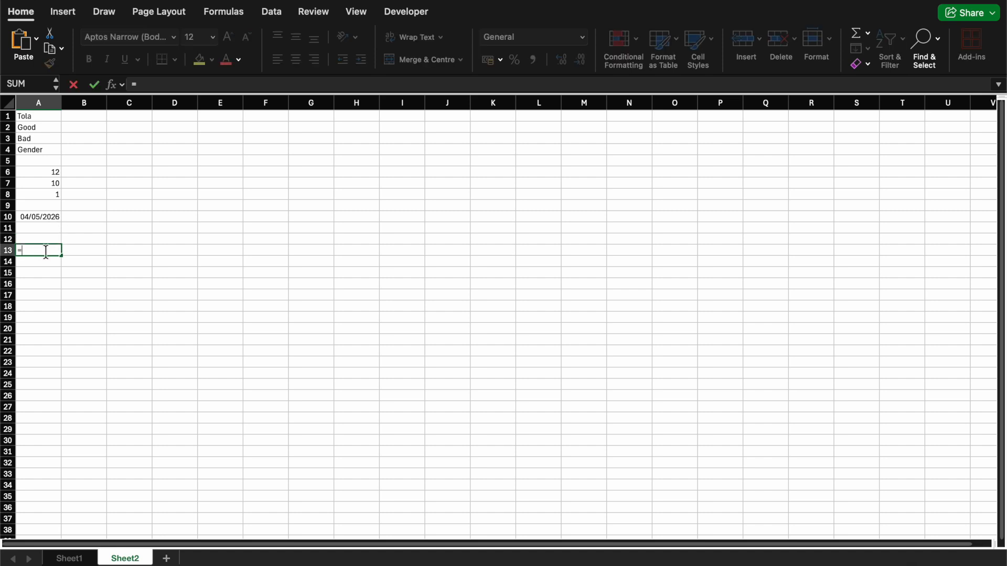
{"action": "type", "text": "2+2"}
{"action": "key", "text": "Return"}
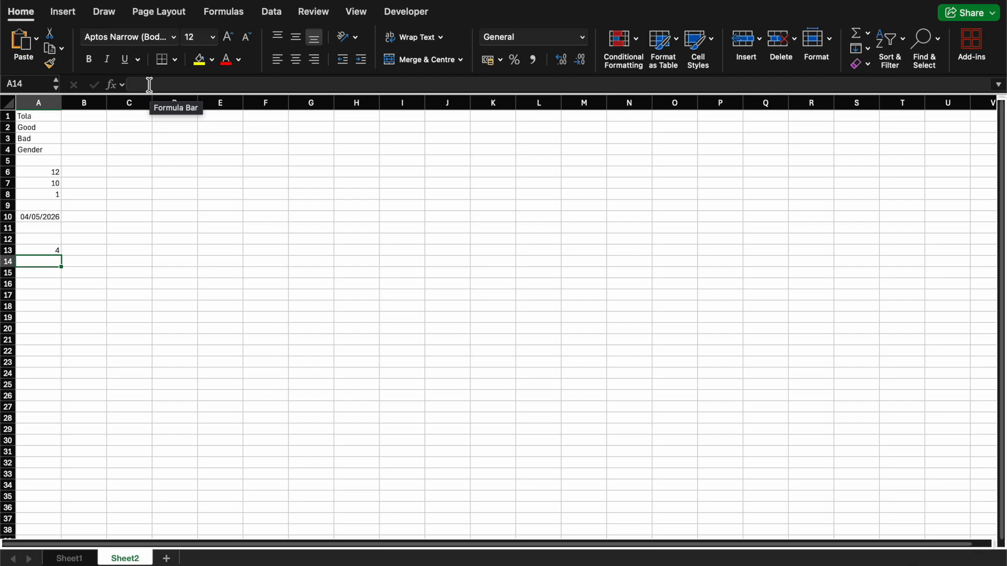
{"action": "left_click", "coordinate": [40, 252]}
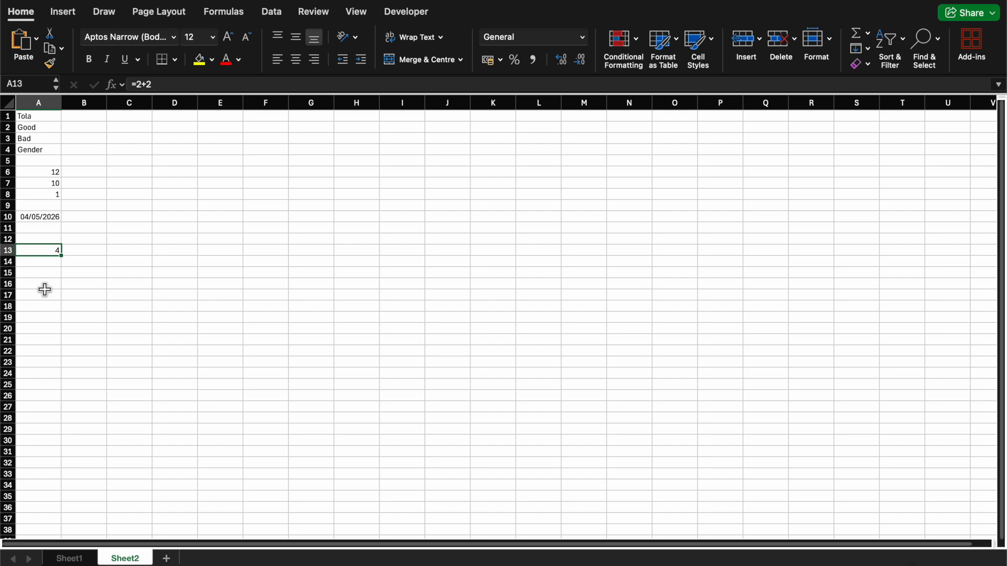
Move the active cell step by step around columns A to D near the data, finishing on cell B11.
{"action": "left_click", "coordinate": [84, 295]}
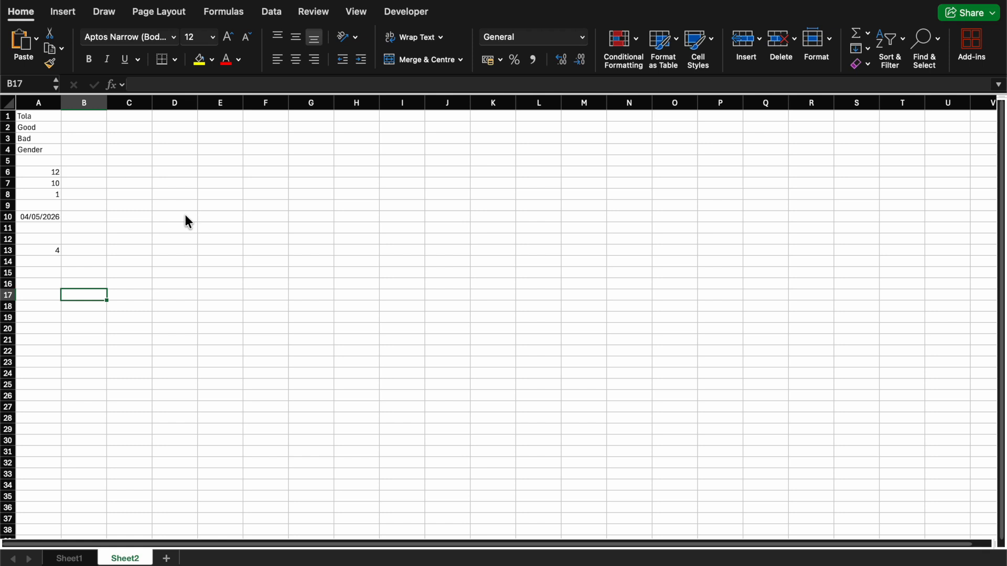
{"action": "key", "text": "Up"}
{"action": "key", "text": "Up"}
{"action": "key", "text": "Up"}
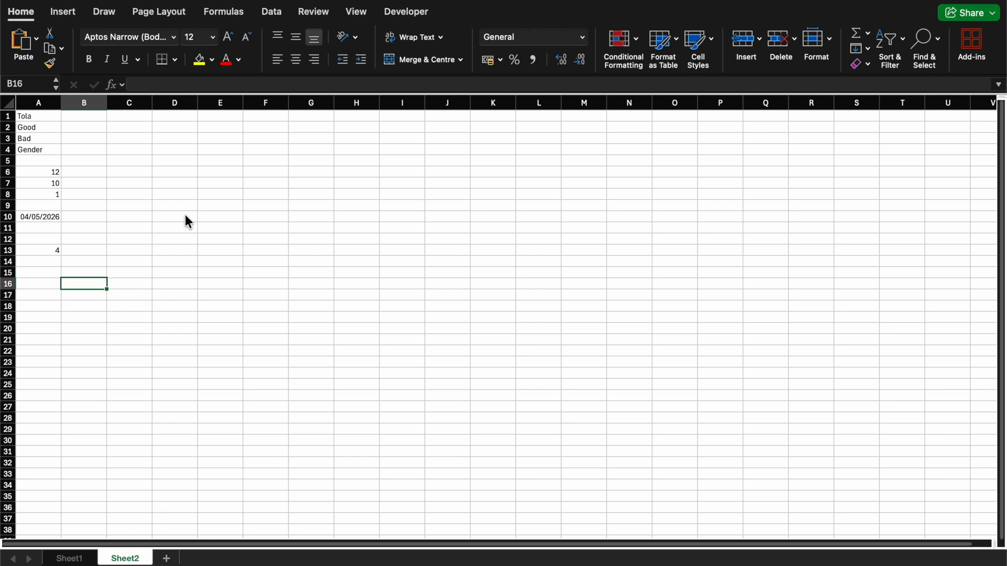
{"action": "key", "text": "Right"}
{"action": "key", "text": "Right"}
{"action": "key", "text": "Down"}
{"action": "key", "text": "Down"}
{"action": "key", "text": "Down"}
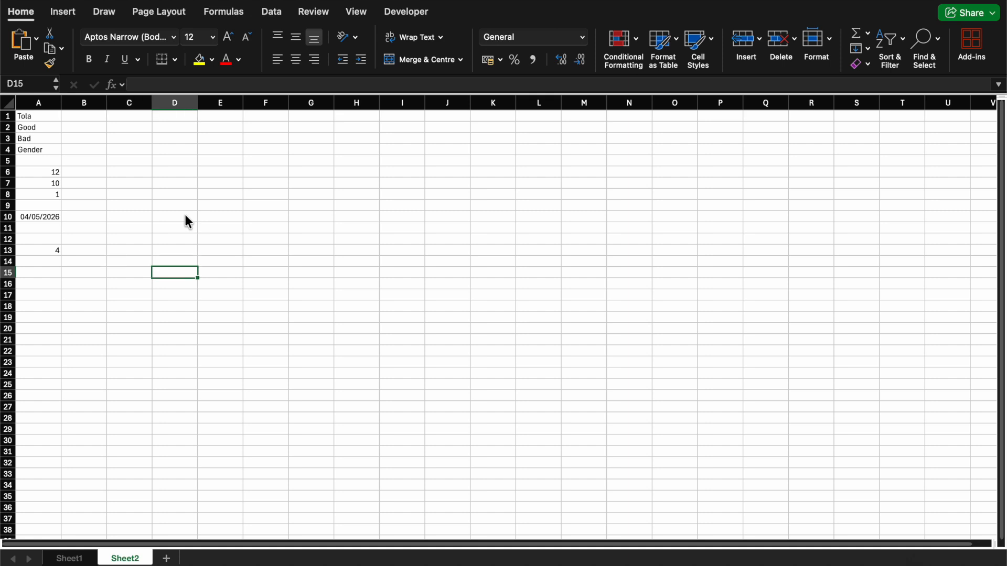
{"action": "key", "text": "Left"}
{"action": "key", "text": "Left"}
{"action": "key", "text": "Left"}
{"action": "key", "text": "Up"}
{"action": "key", "text": "Up"}
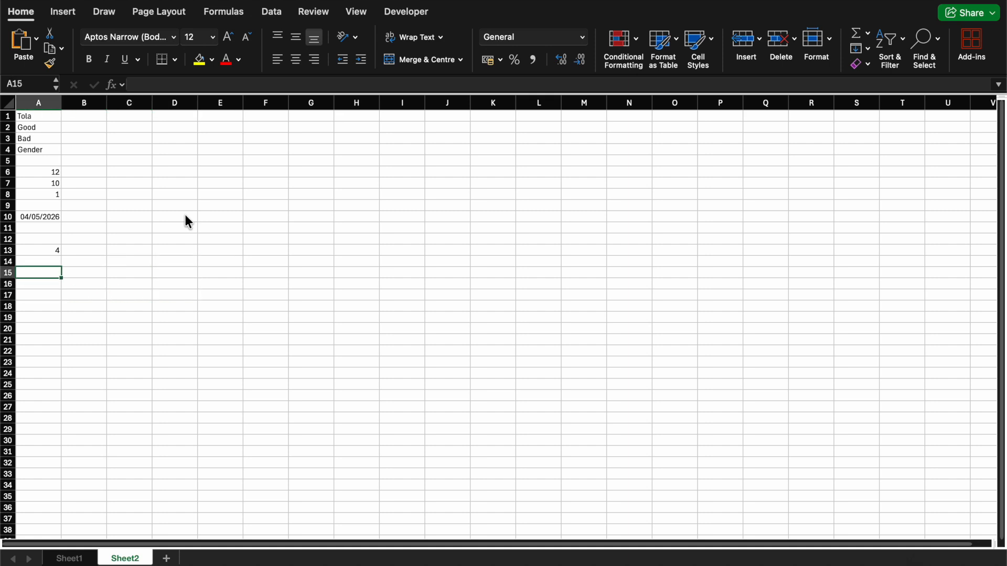
{"action": "key", "text": "Right"}
{"action": "key", "text": "Right"}
{"action": "key", "text": "Up"}
{"action": "key", "text": "Left"}
{"action": "key", "text": "Left"}
{"action": "key", "text": "Up"}
{"action": "key", "text": "Right"}
{"action": "key", "text": "Down"}
{"action": "key", "text": "Up"}
{"action": "key", "text": "Up"}
{"action": "key", "text": "Up"}
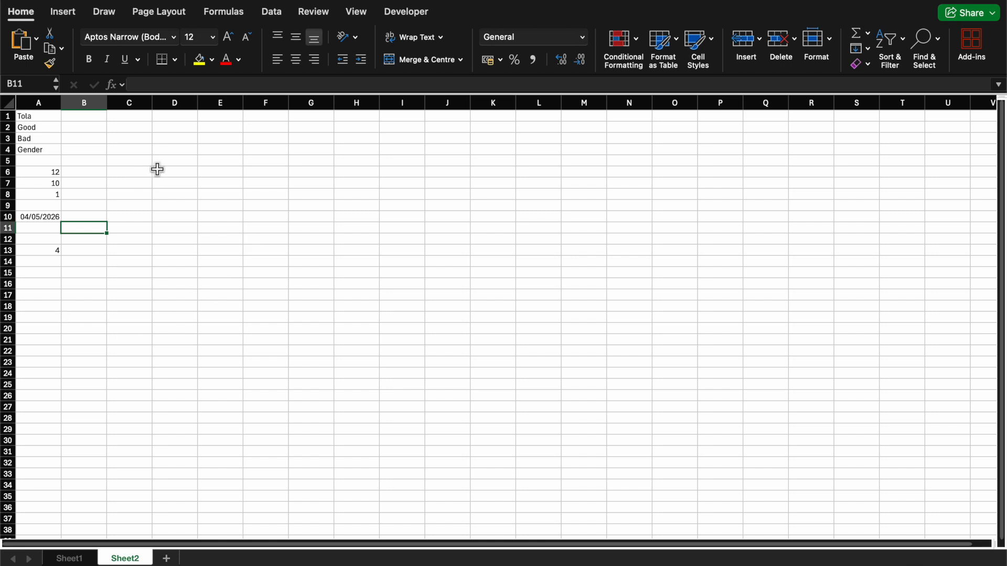
{"action": "scroll", "coordinate": [150, 198], "scroll_direction": "down", "scroll_amount": 2}
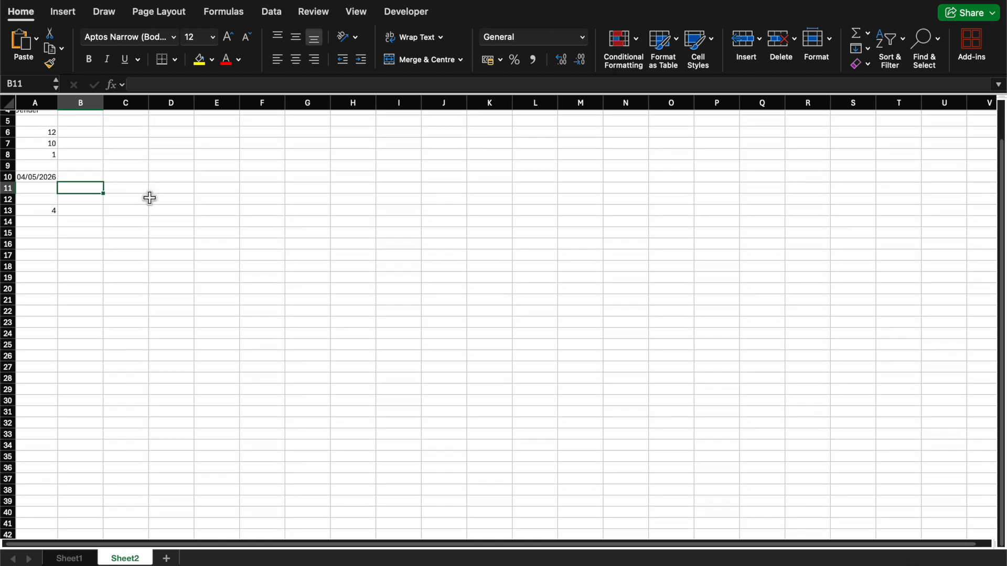